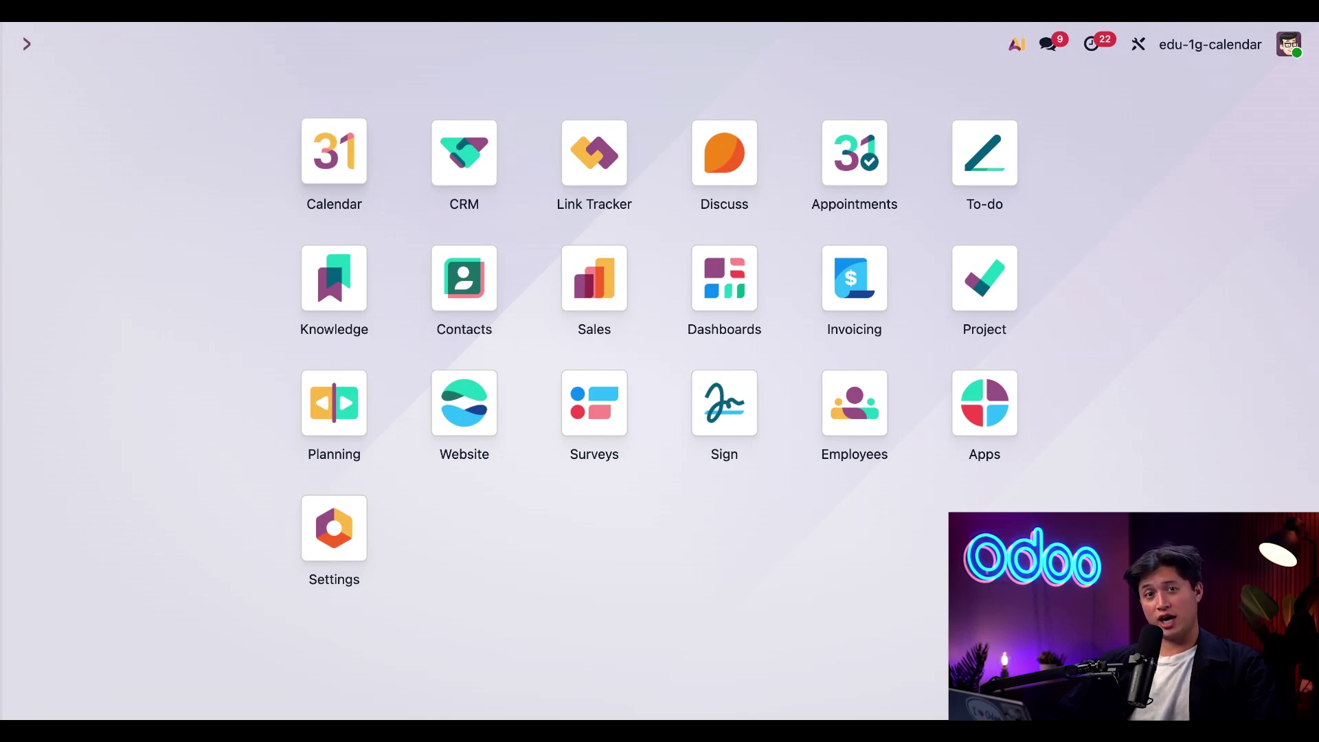
Open the 5 VP Chairs opportunity from the CRM pipeline and view its chatter history
click(471, 163)
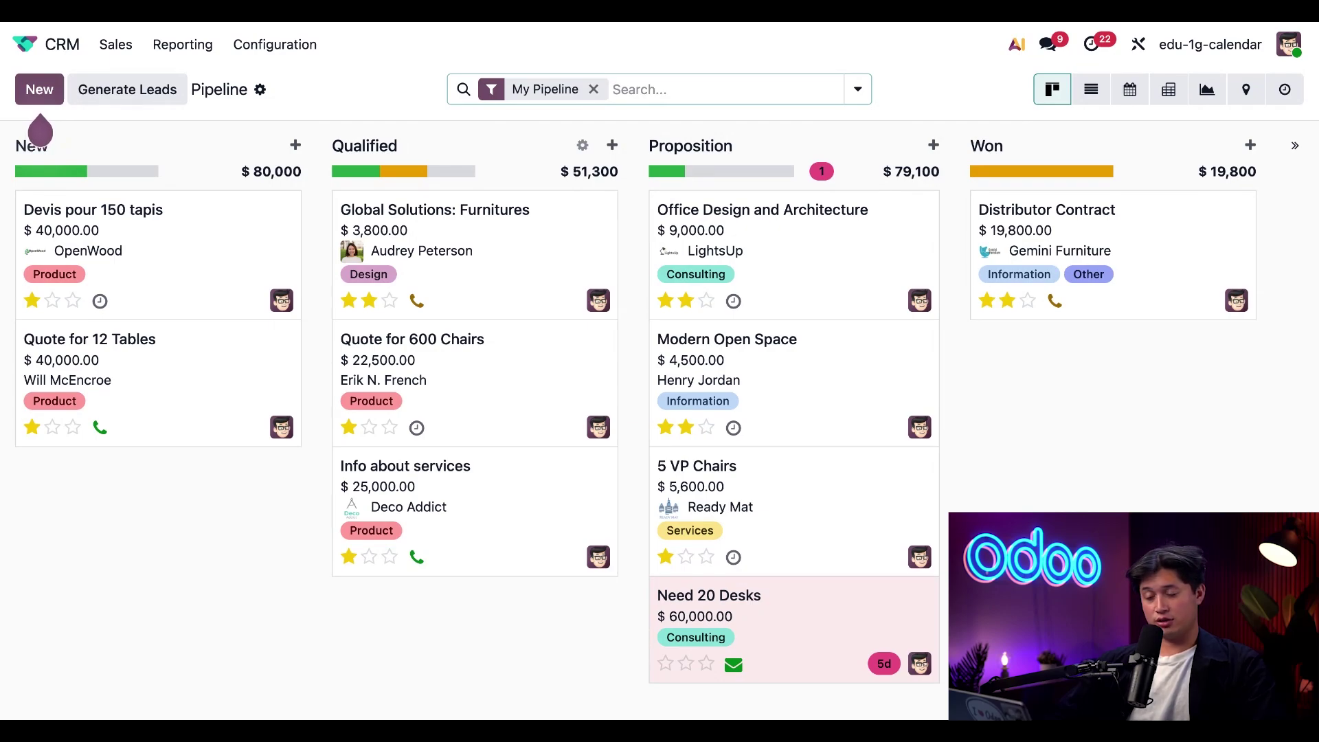
click(810, 502)
scroll(703, 538, down, 5)
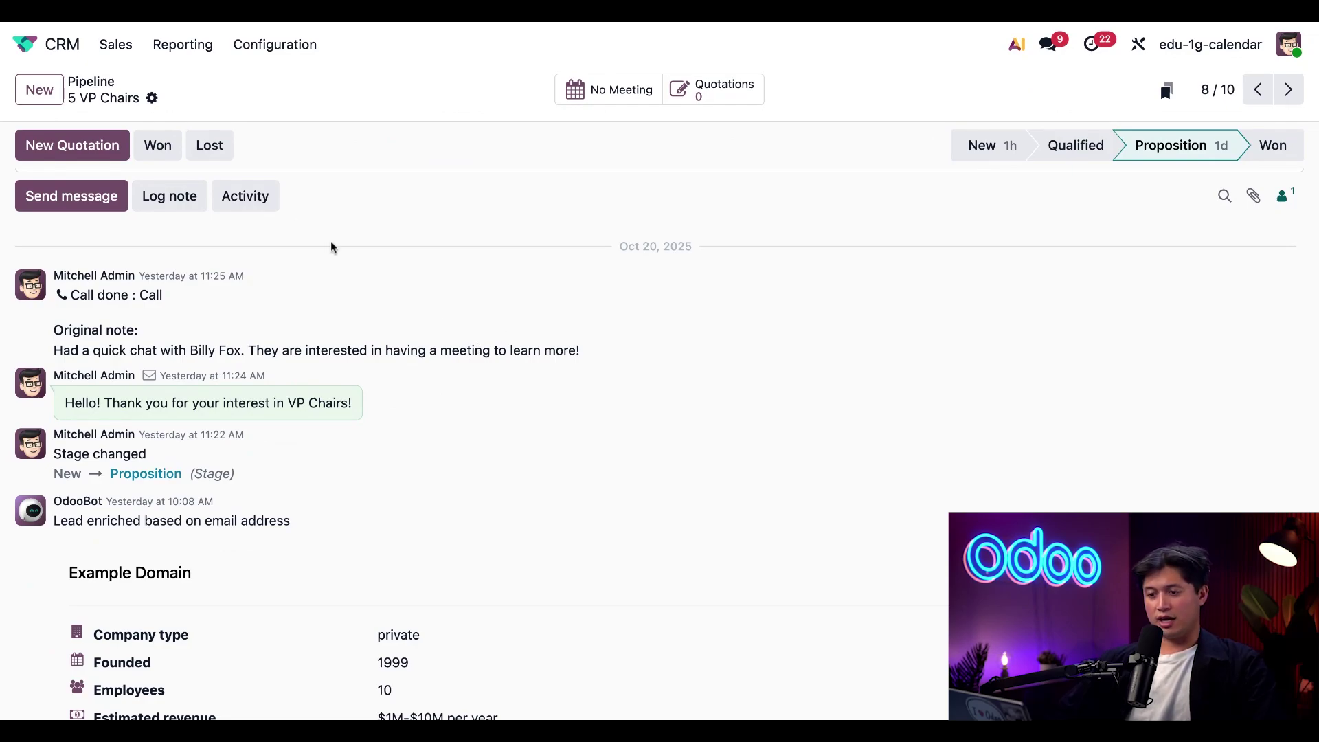
Schedule a Meeting activity on the lead to open the October 2025 week calendar
click(262, 207)
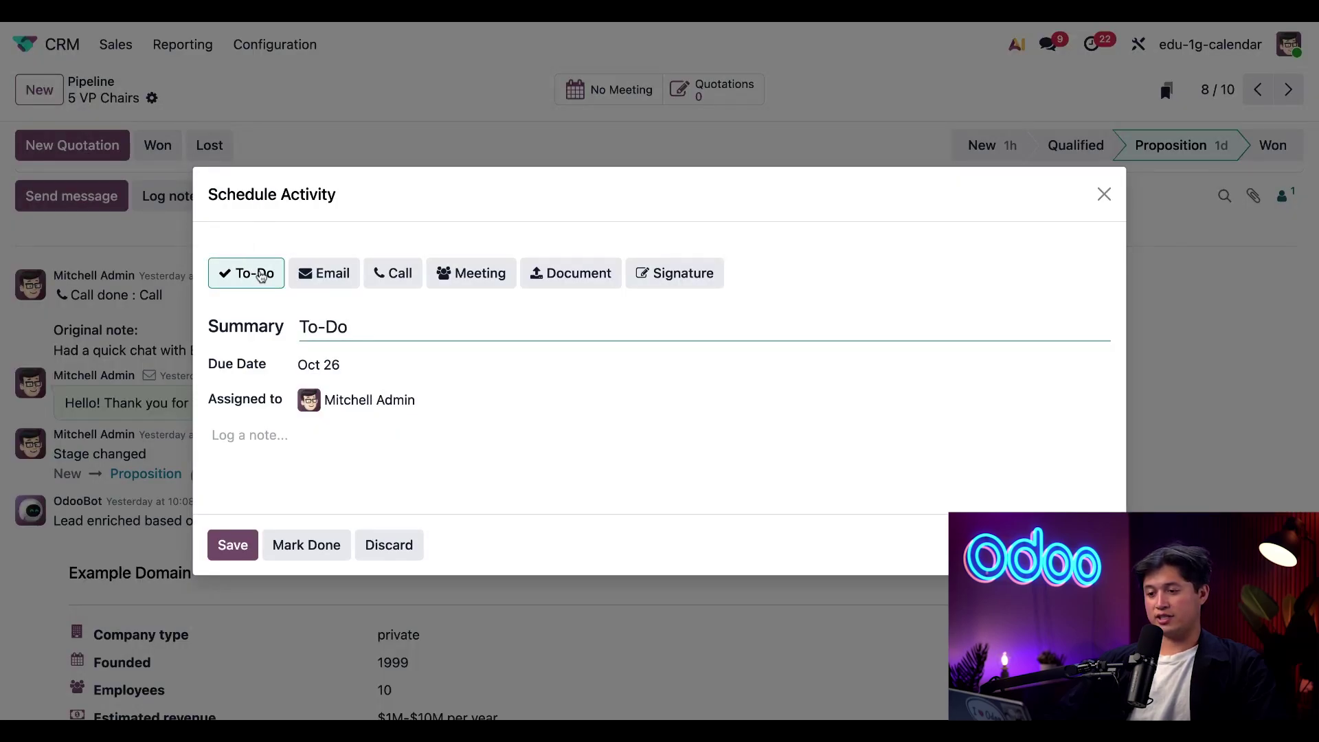
click(487, 284)
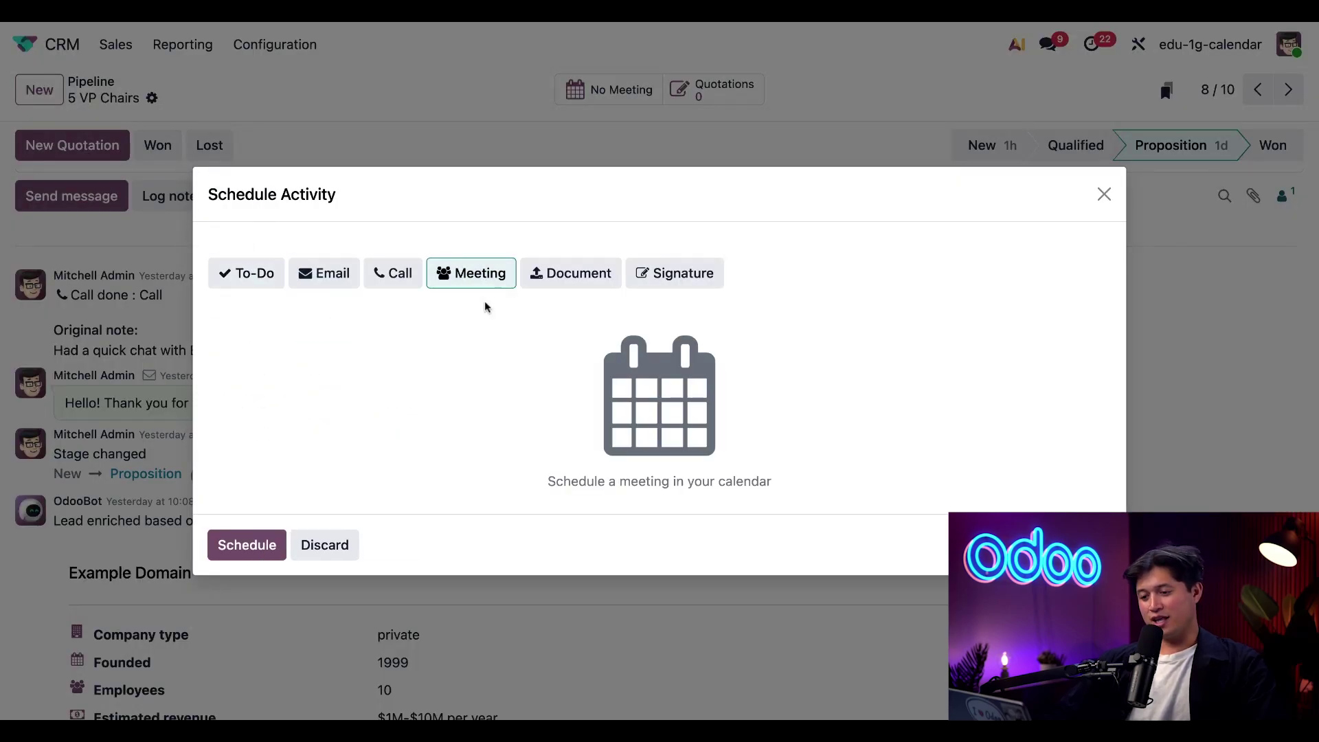
click(254, 546)
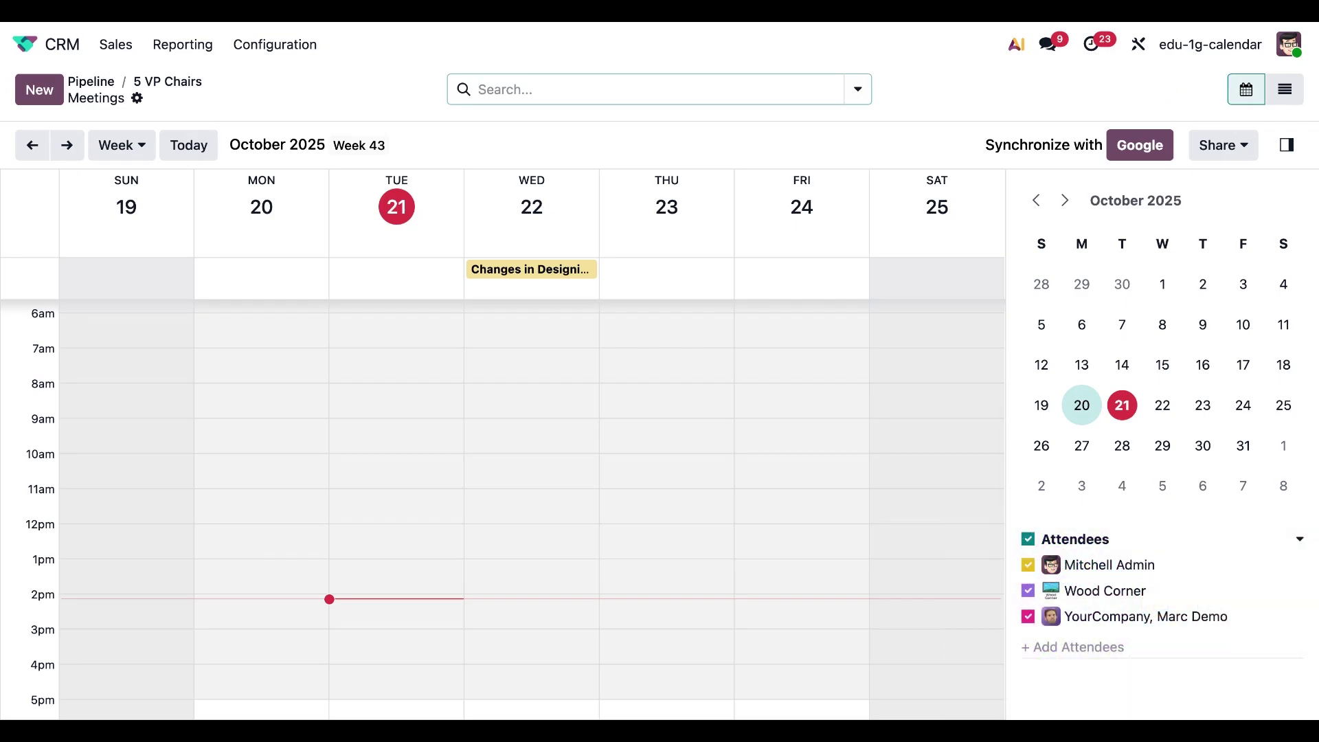
Add a contact's calendar so their Tuesday 11:15 AM–4:15 PM event appears
click(1084, 645)
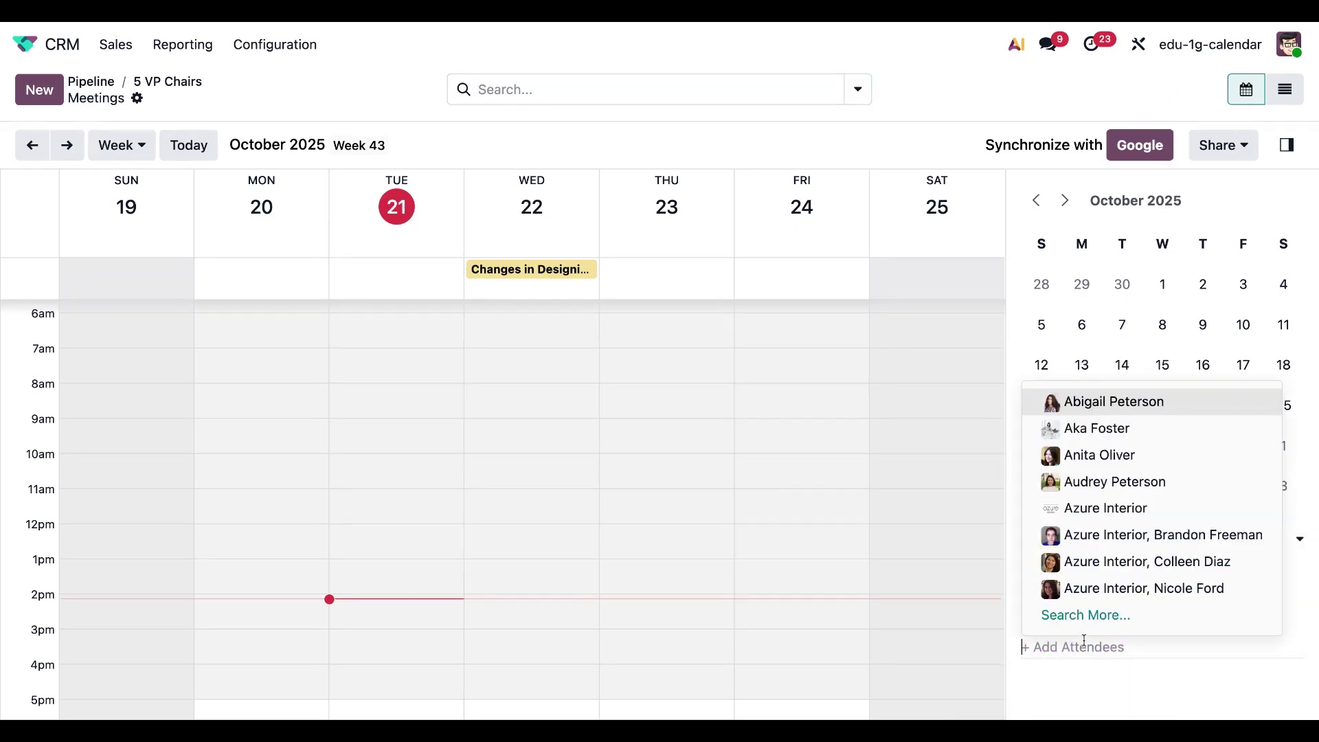
click(1078, 410)
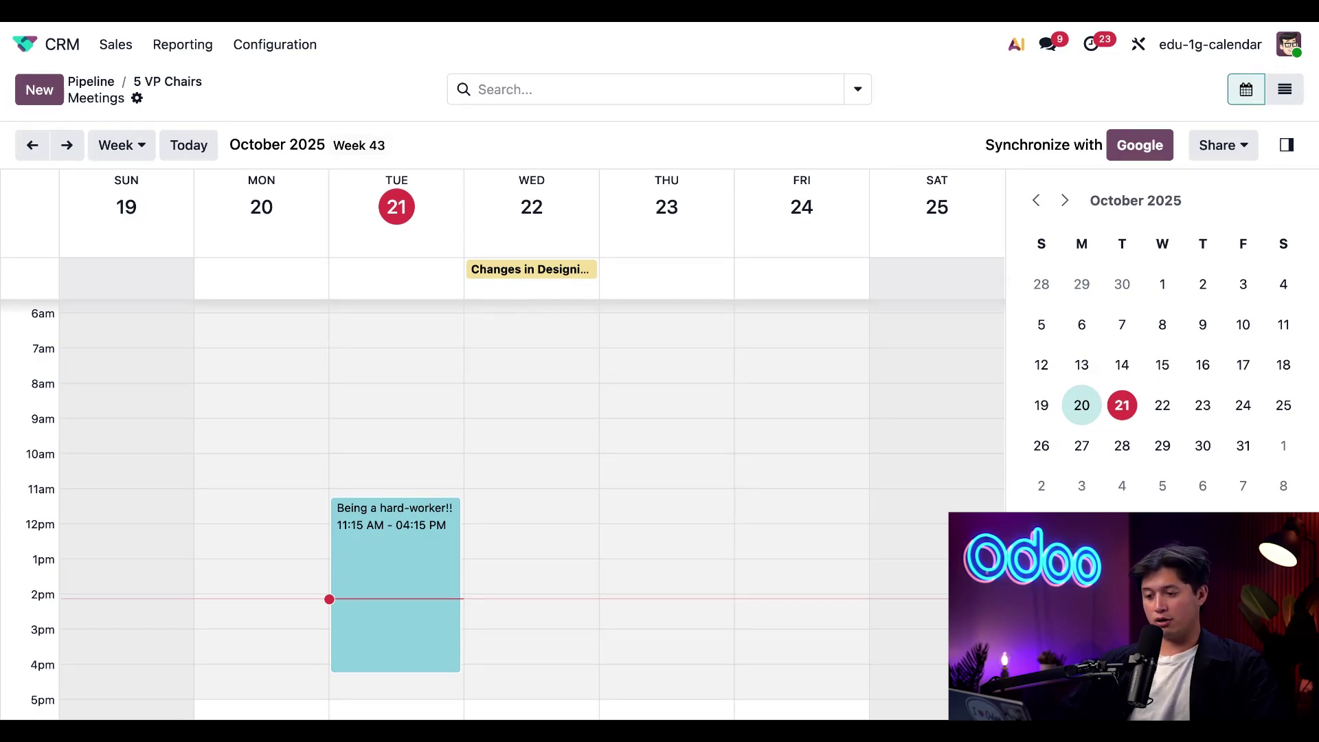
Create an event at Wednesday Oct 22, 11:00 AM and expand it to the full meeting form
click(485, 496)
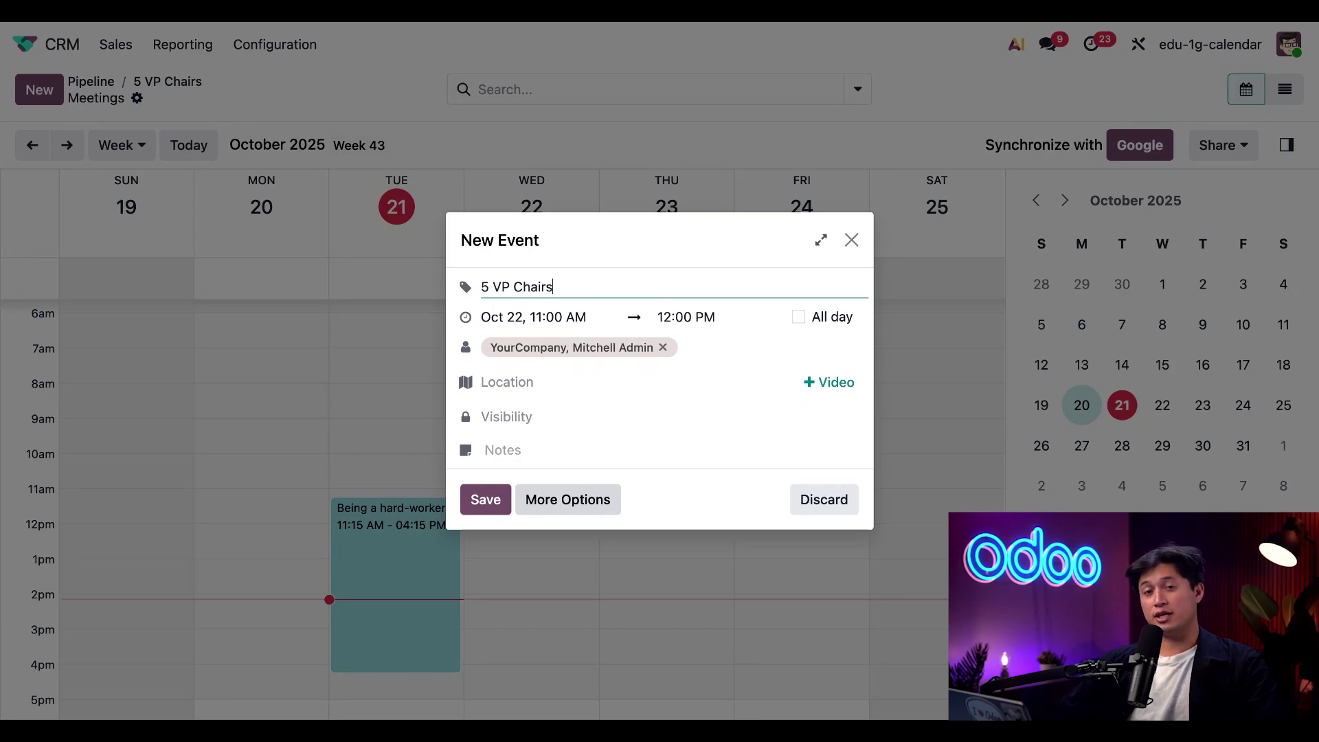
click(567, 500)
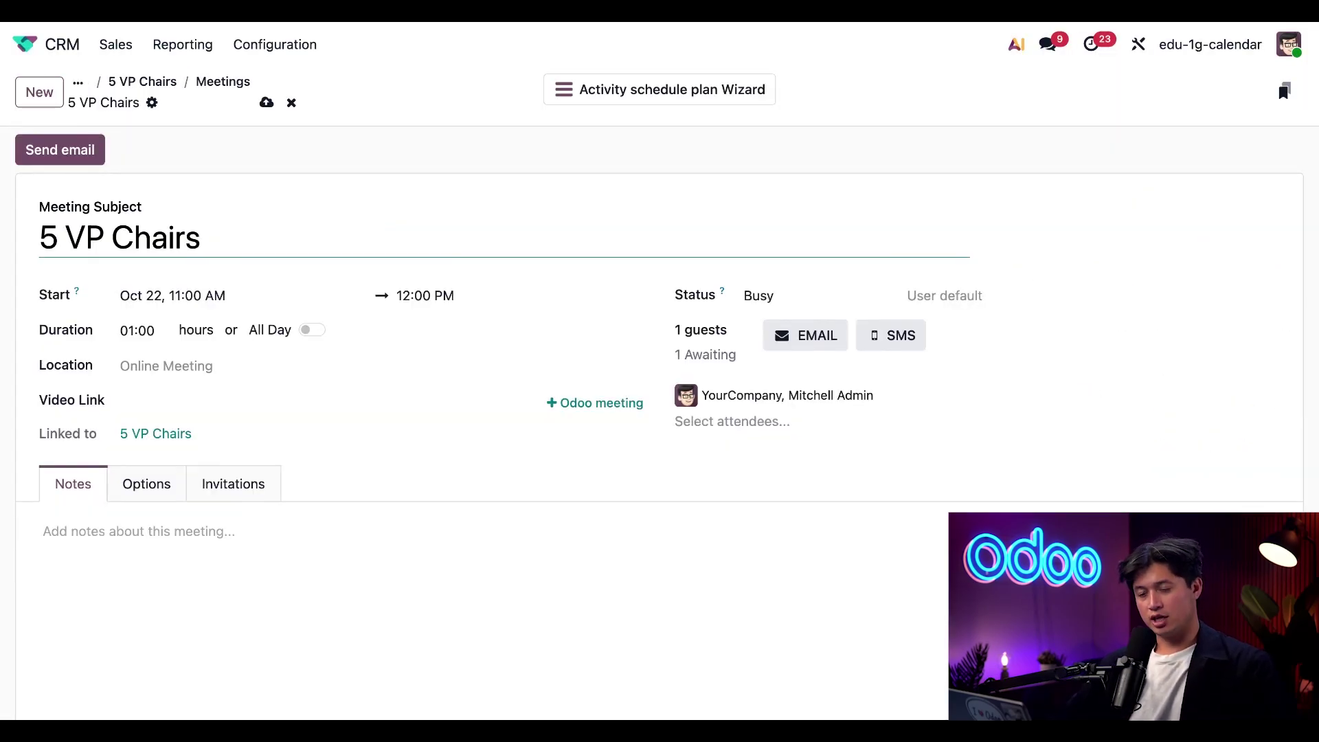
Rename the meeting to 'Service Presentation for Ready Mat'
triple_click(266, 242)
text(Service Presentation for Ready Mat)
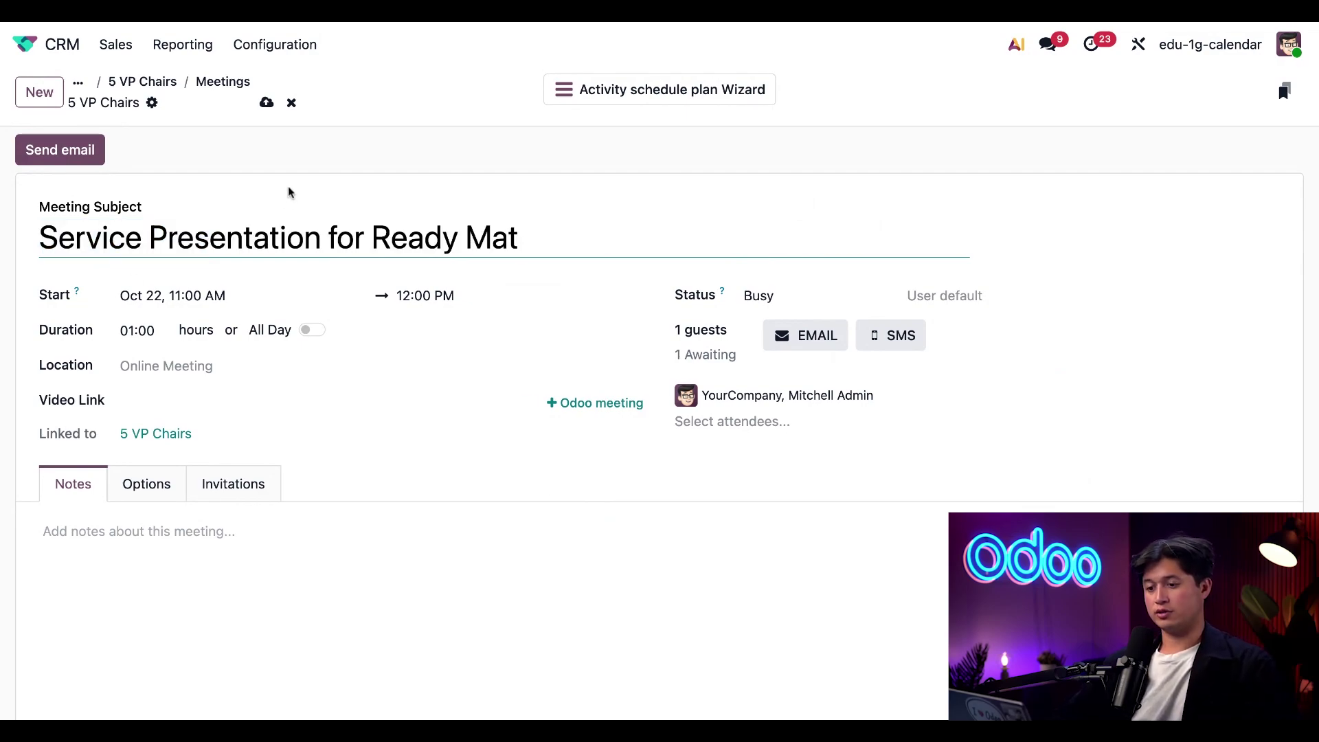
key(Tab)
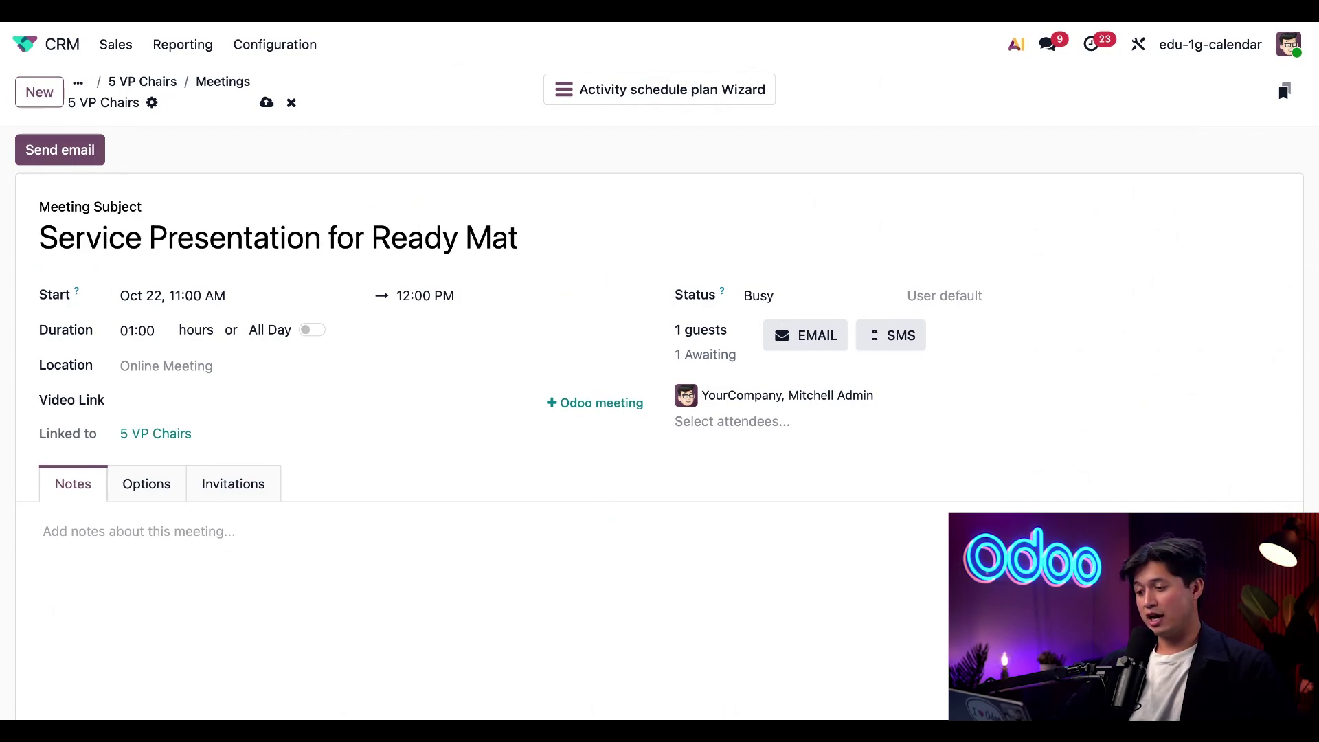
Invite the first suggested contact and the Ready Mat contact as attendees
click(781, 421)
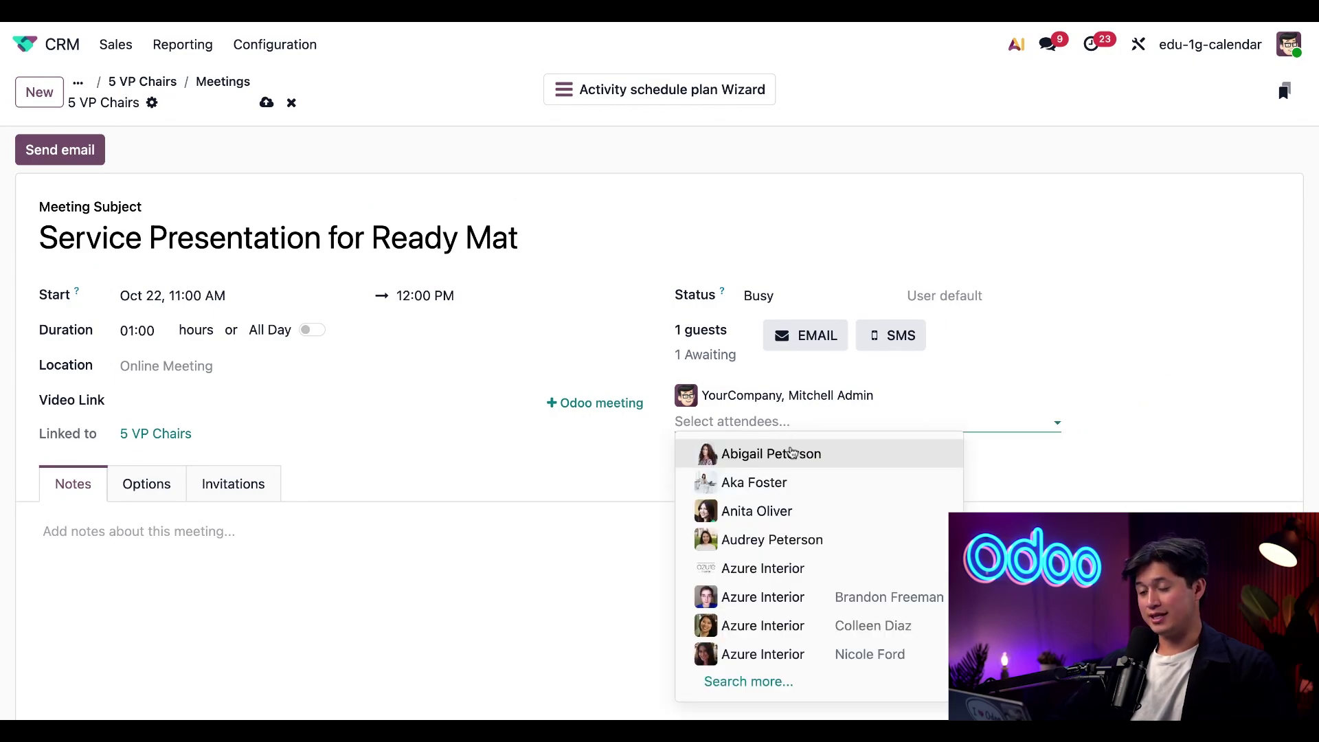
click(811, 461)
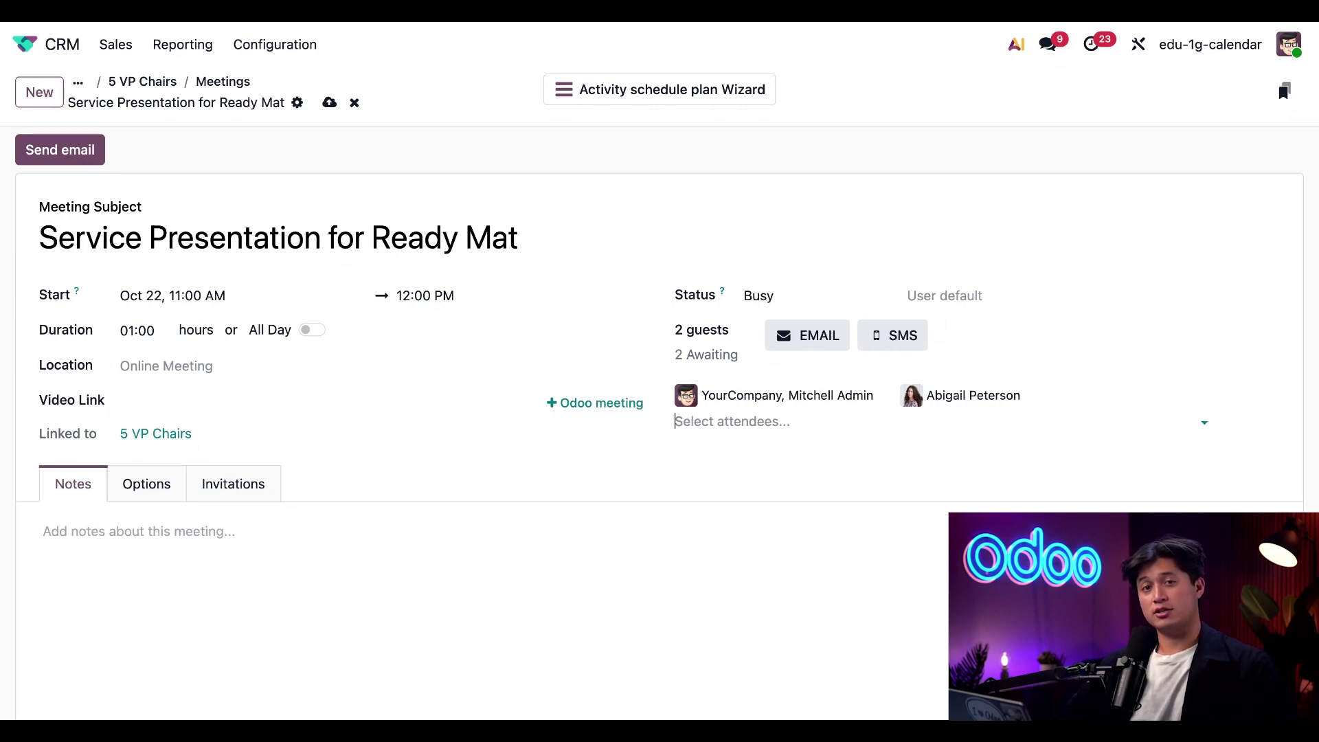
click(790, 426)
text(ready)
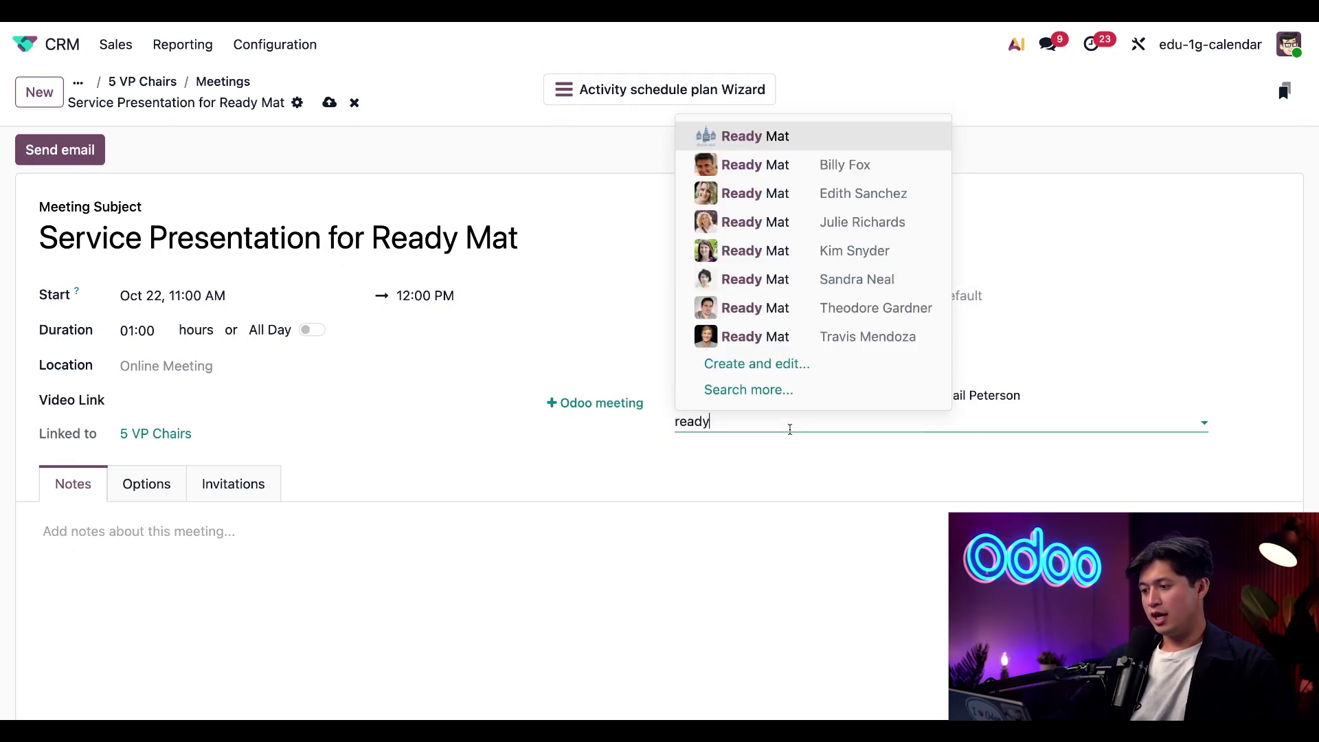
click(807, 176)
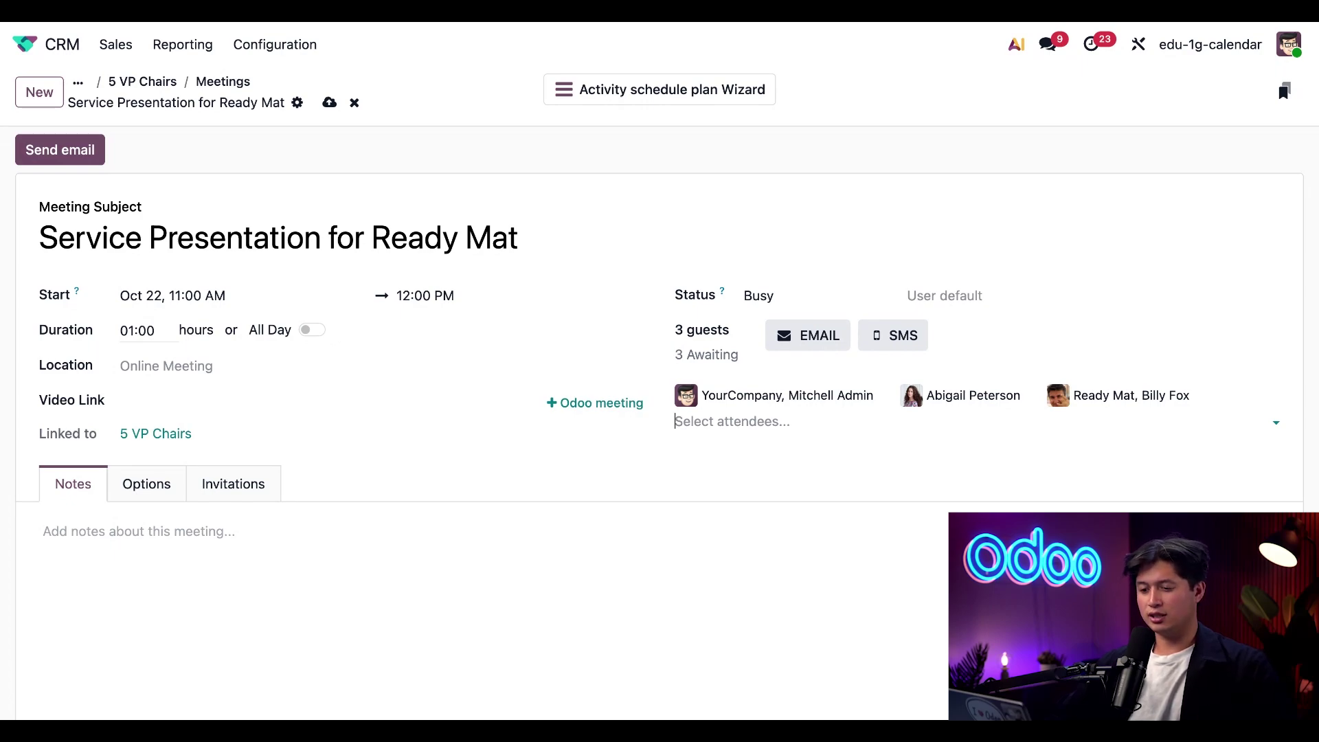
Set the meeting duration to 2 hours (11:00 AM–1:00 PM) and generate an Online Meeting video link
click(137, 330)
text(2)
key(Return)
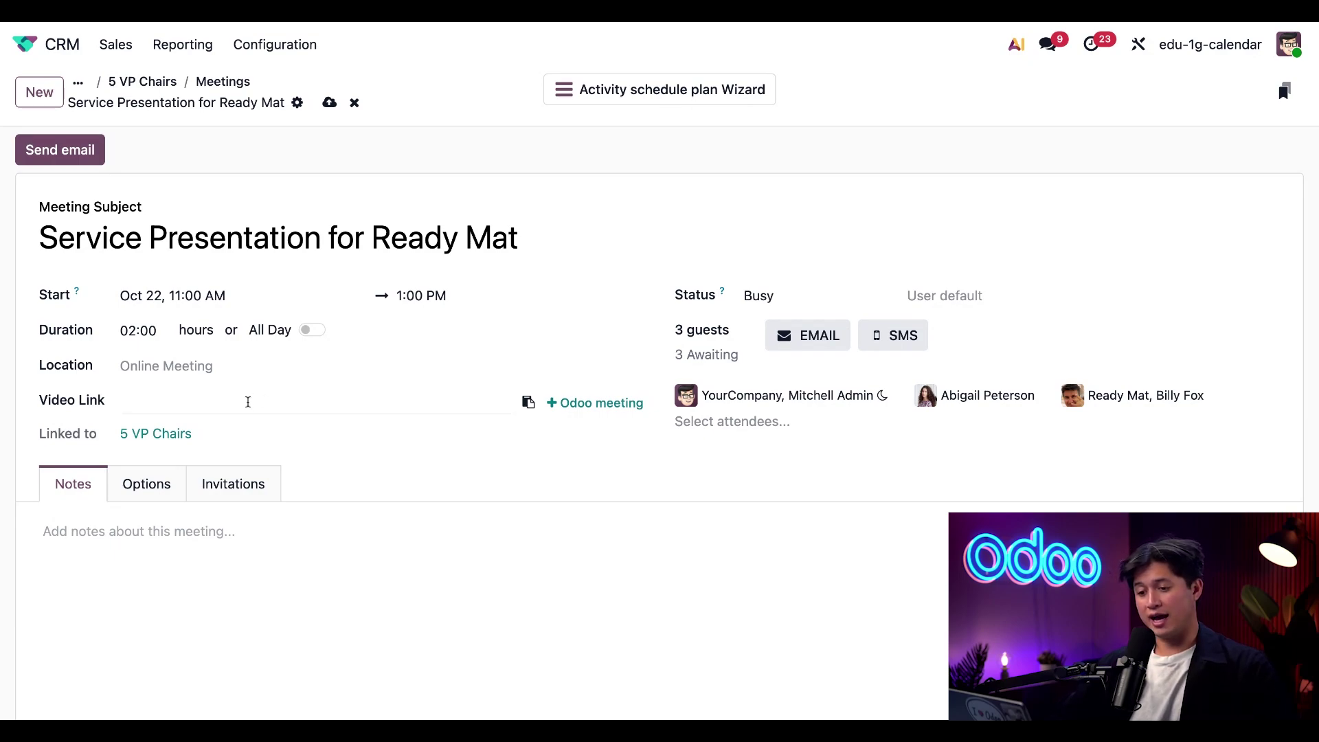
click(618, 405)
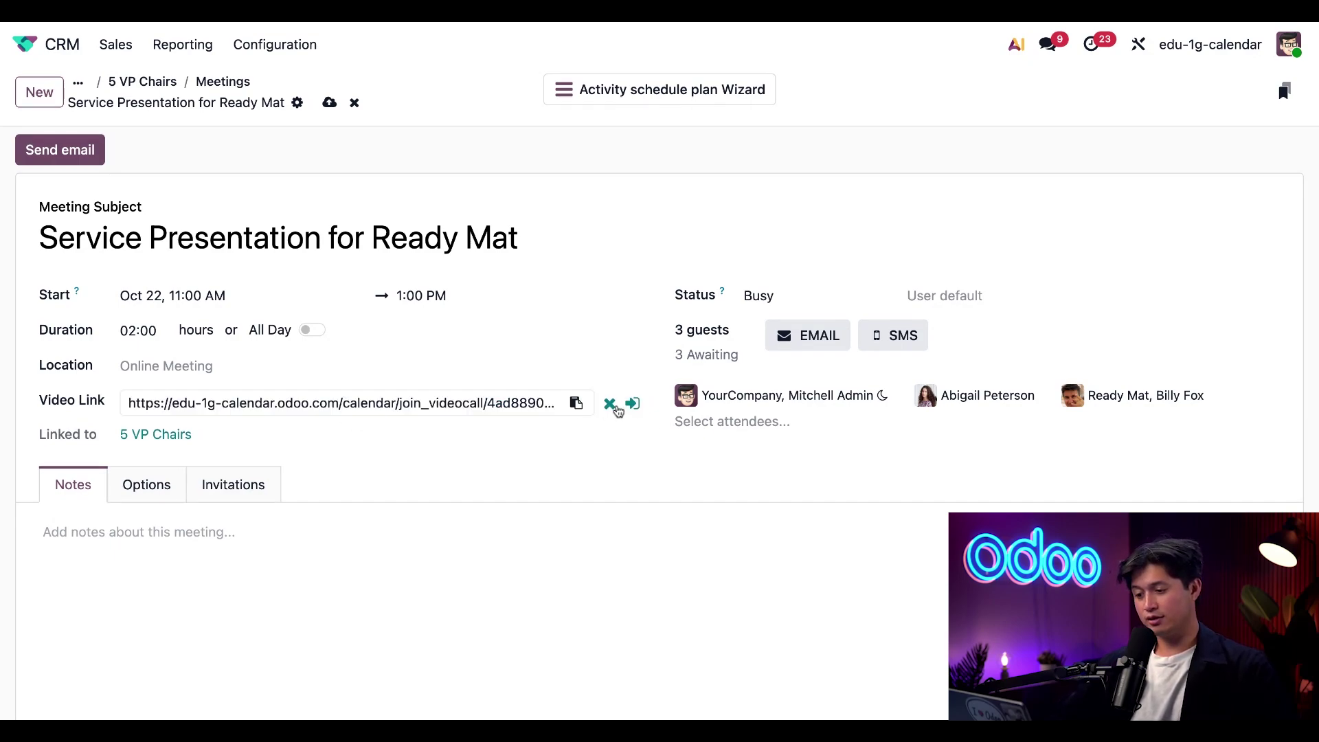
Keep the meeting's availability as Busy, set its privacy to Private, and show the Options tab
click(795, 298)
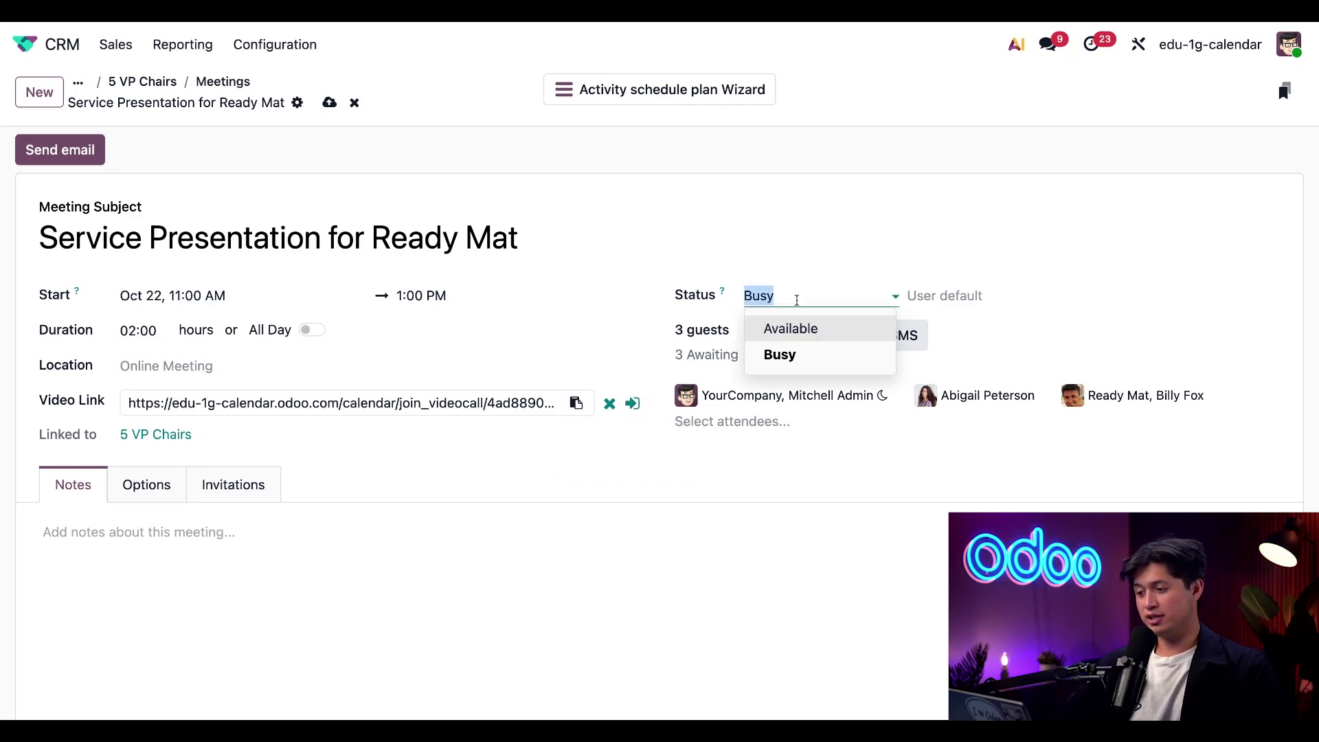
click(836, 275)
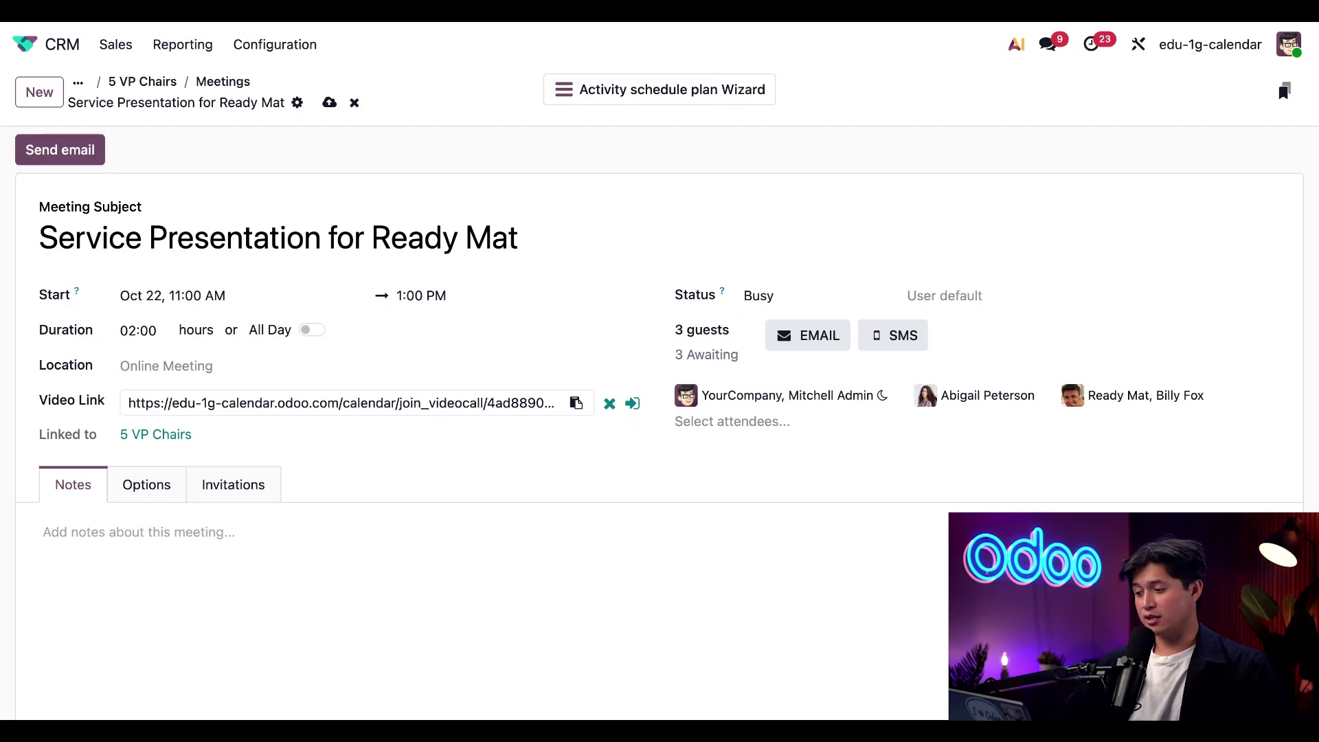
click(956, 294)
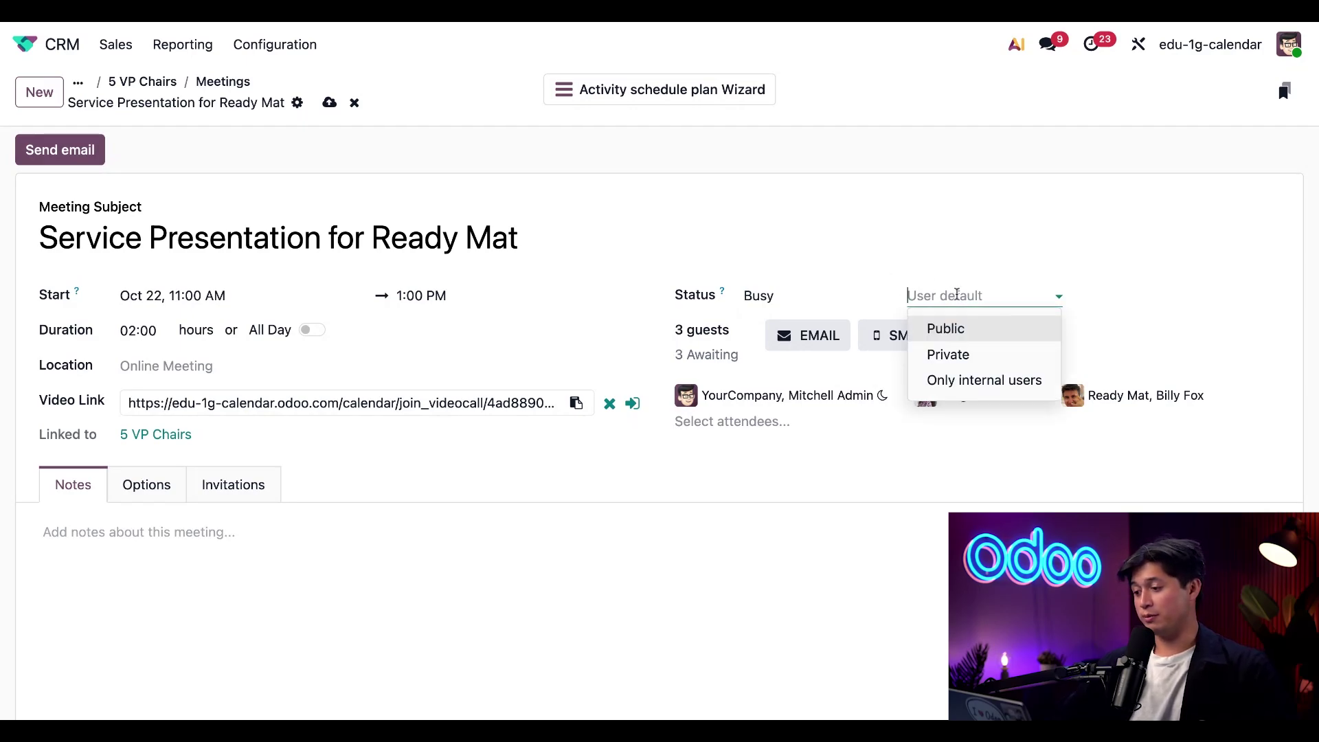
click(986, 358)
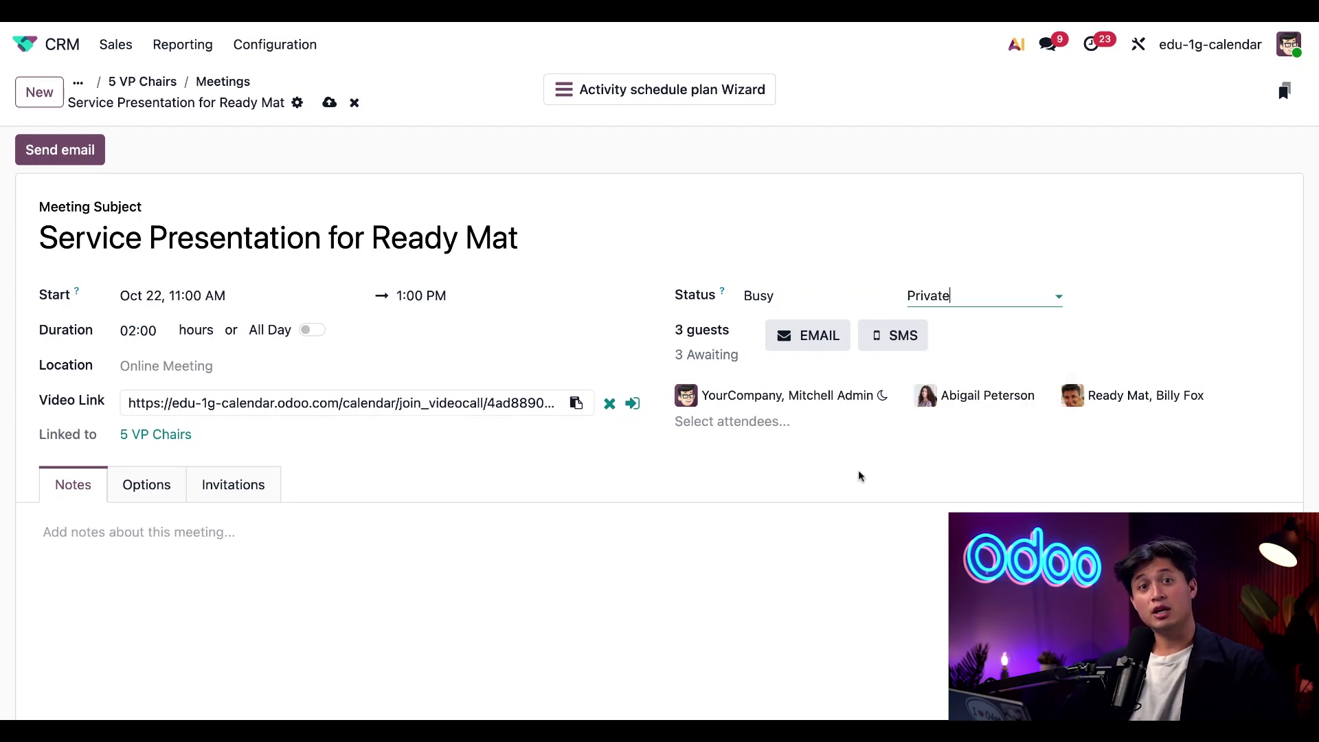
click(145, 485)
Tag the meeting Customer Meeting and add an Email - 6 Hours reminder
scroll(418, 594, down, 3)
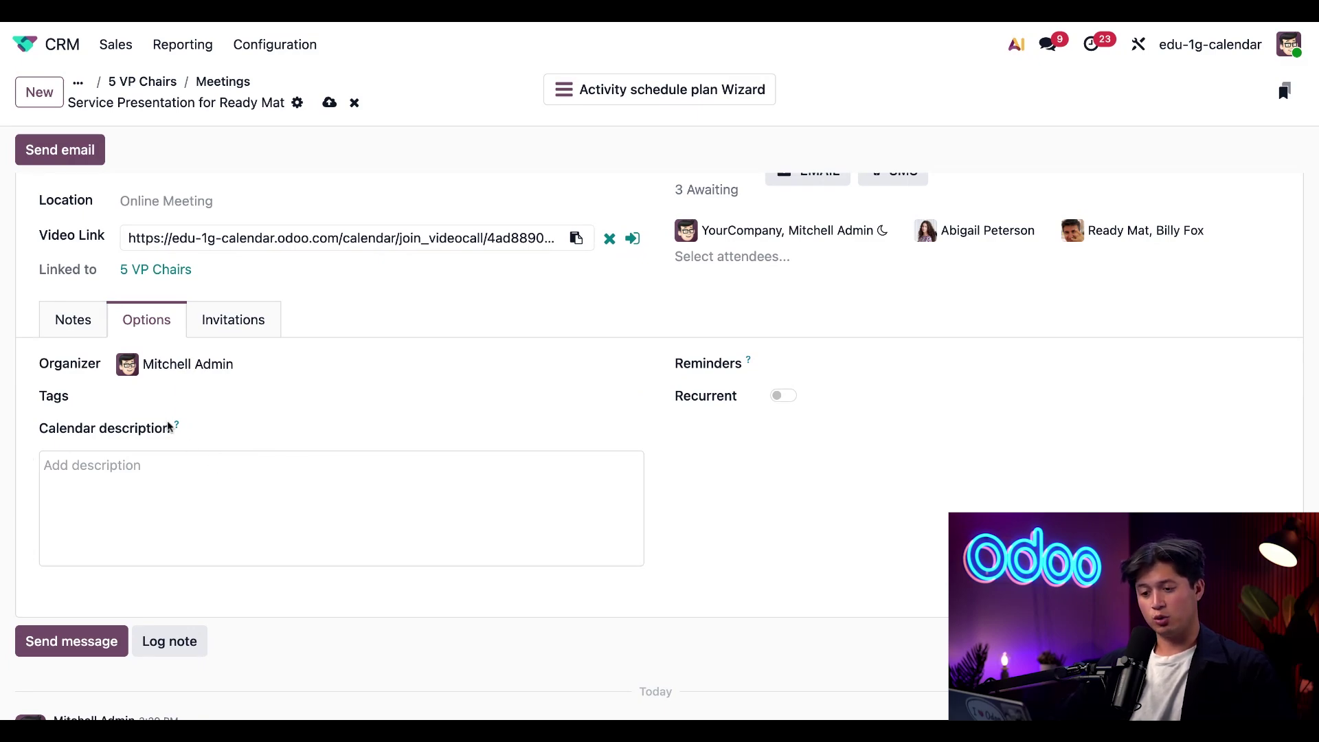
click(184, 401)
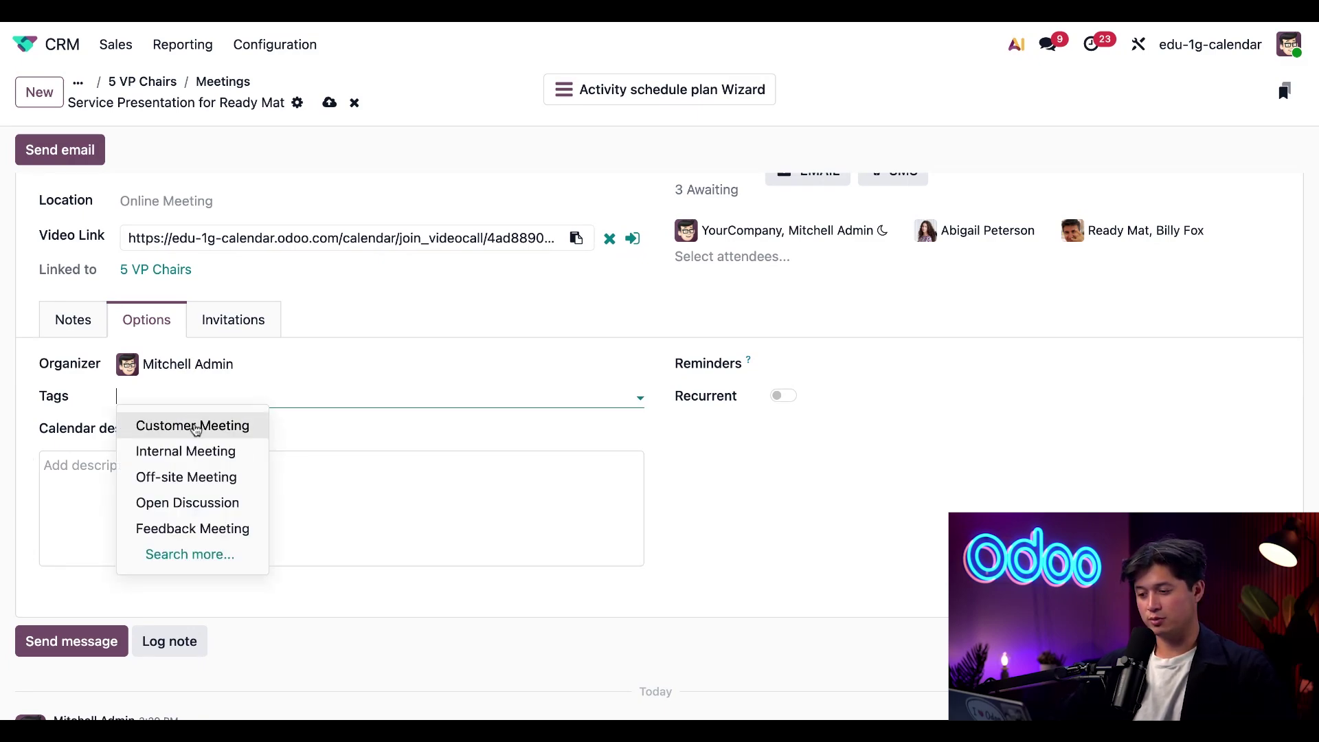
click(195, 426)
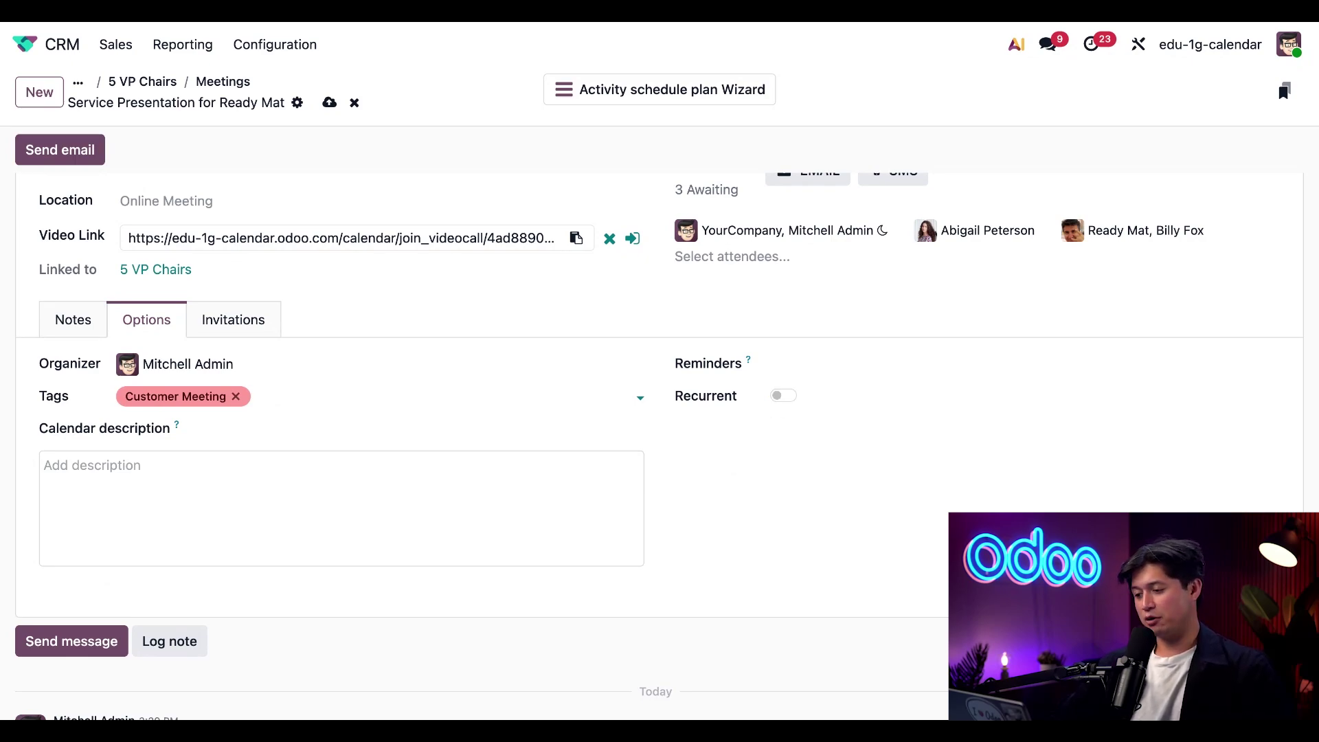
click(854, 364)
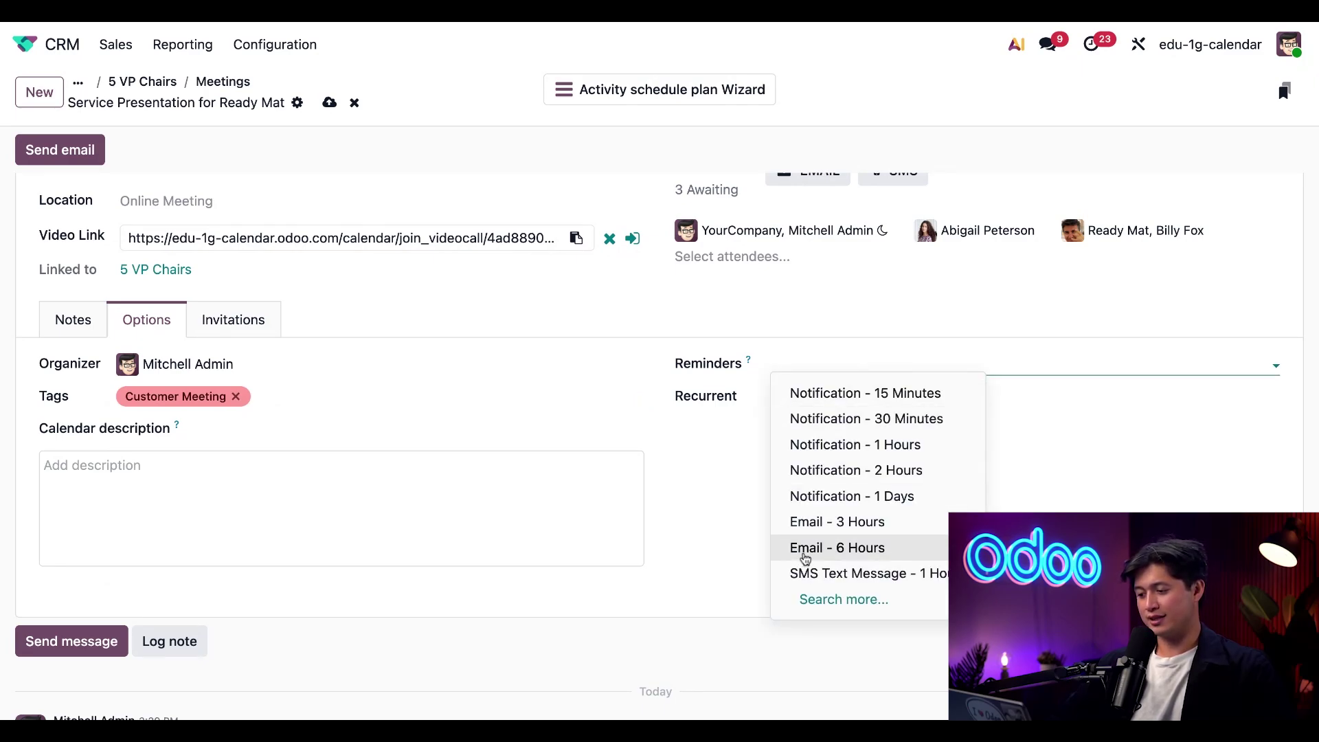
click(806, 550)
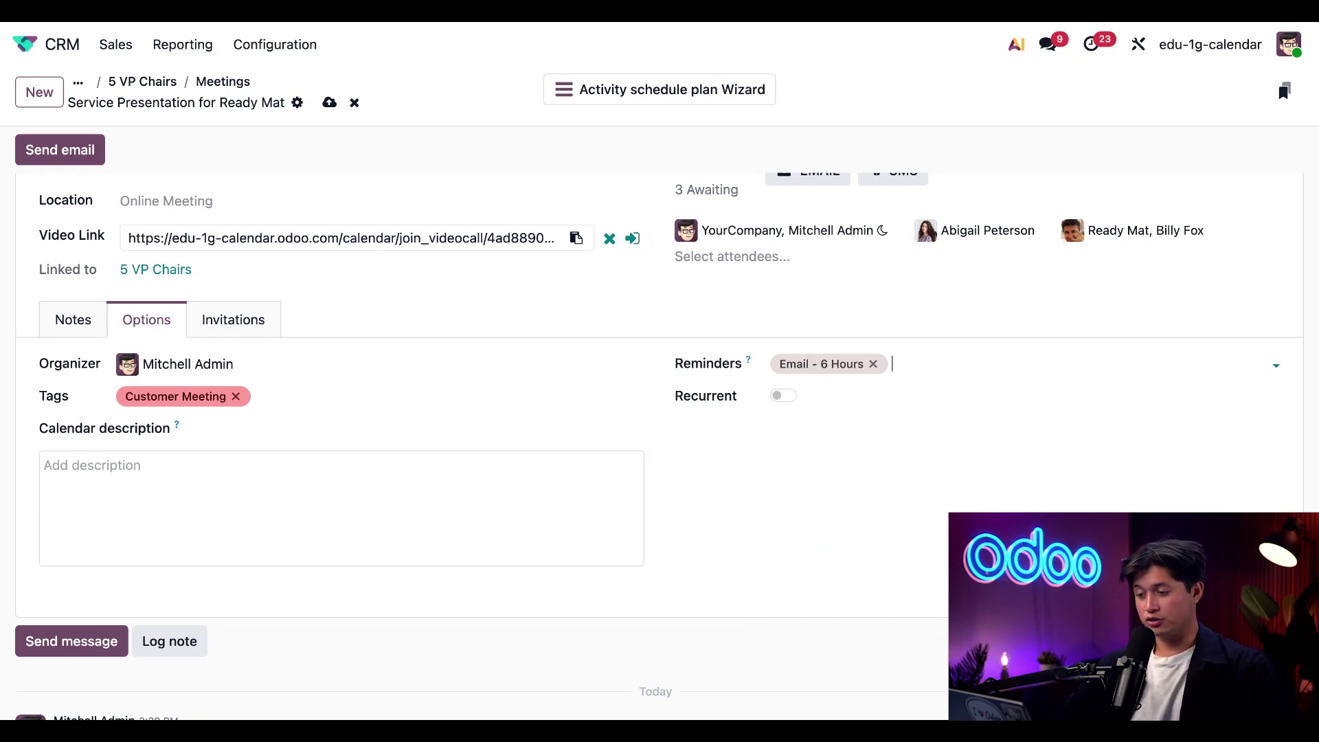
scroll(816, 340, up, 3)
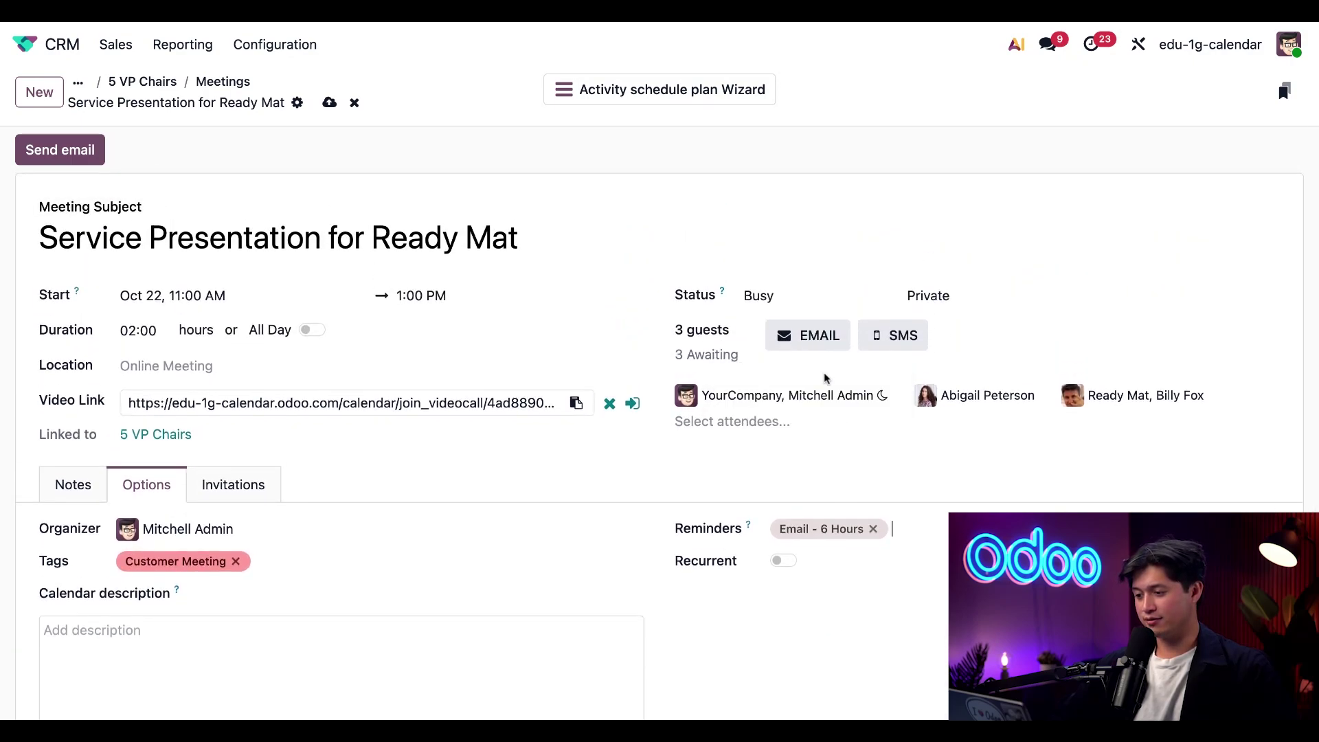
Send the Contact Attendees event-update e-mail to all three guests
click(810, 343)
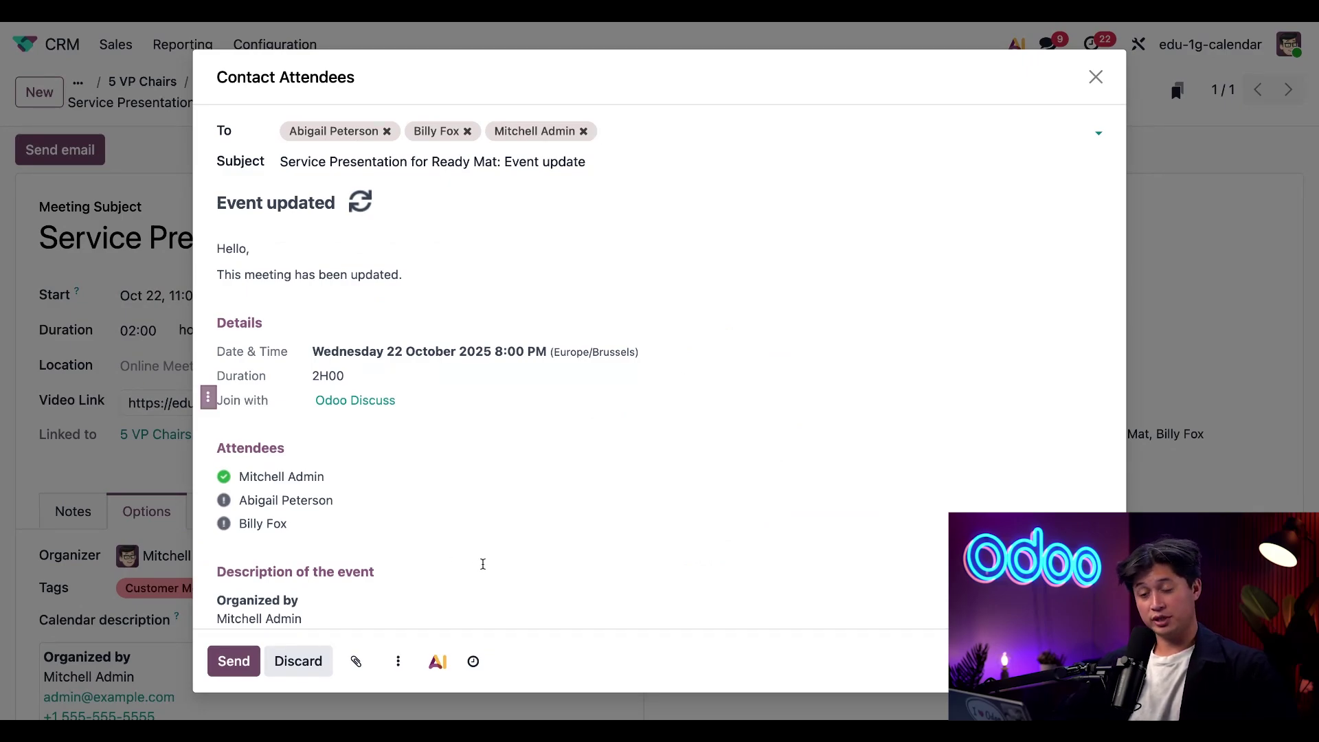
click(237, 664)
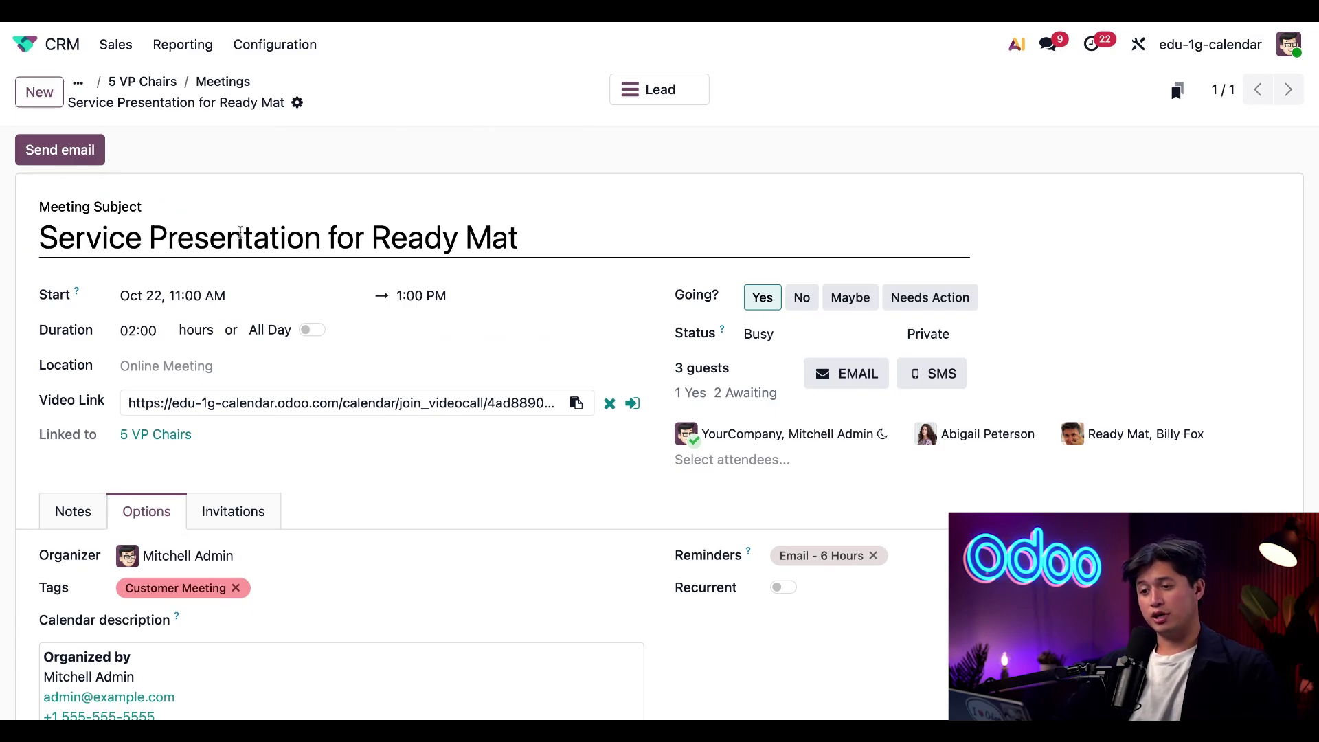
Return to the Meetings week view and open the Wednesday 22 Service Presentation event's details
click(223, 83)
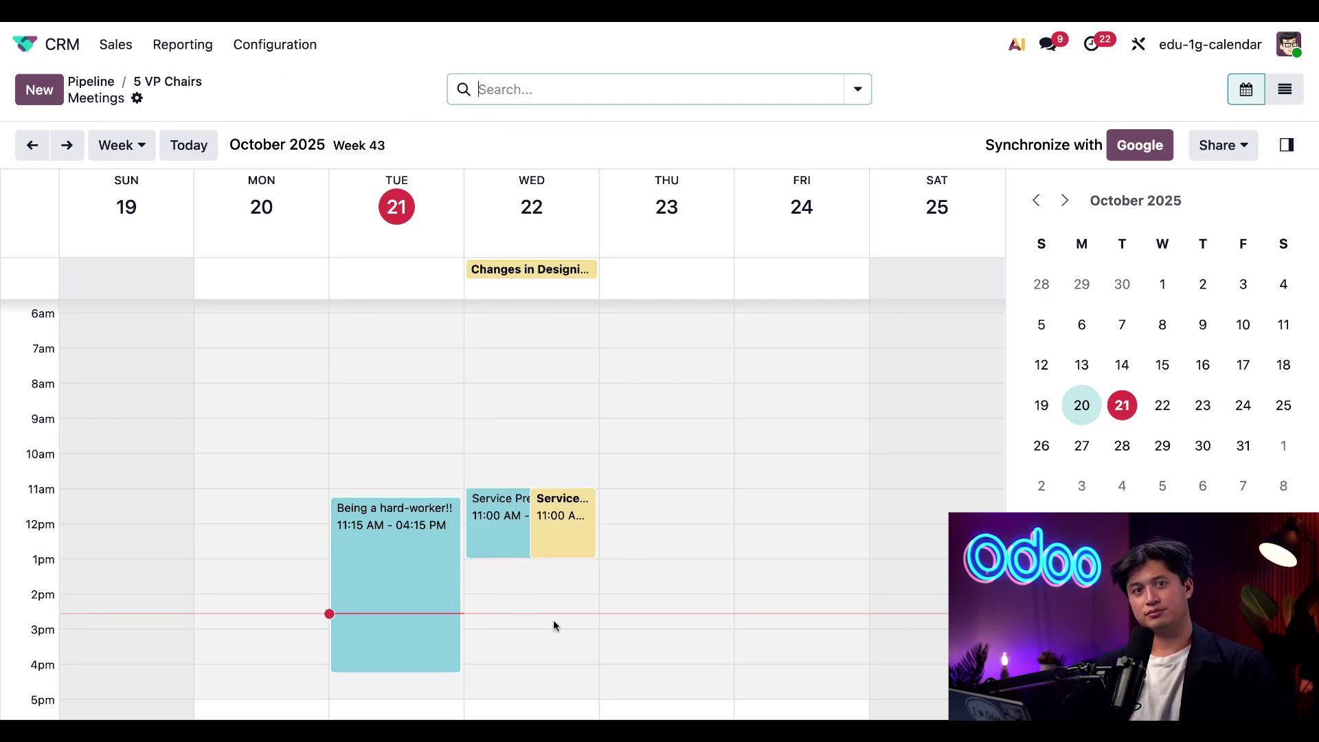
click(565, 542)
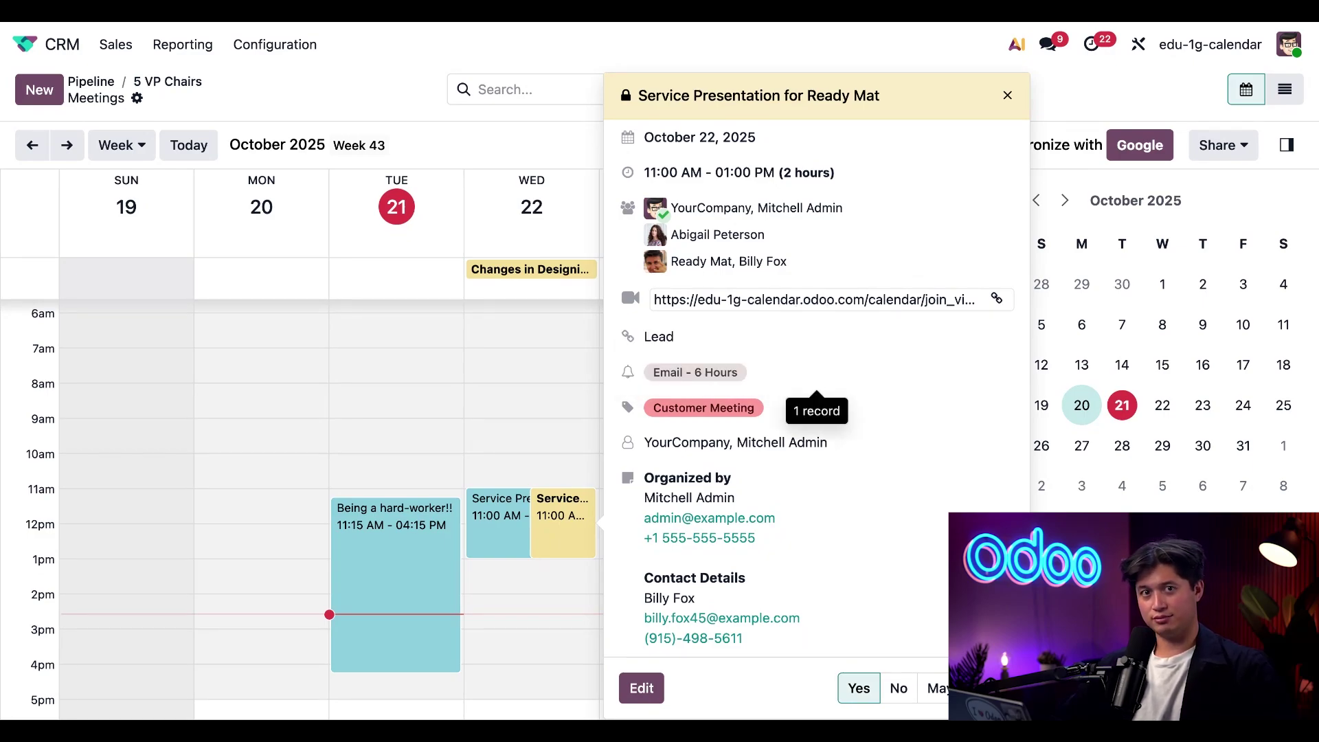
Return to the 5 VP Chairs lead and check Service Presentation for Ready Mat under planned activities
click(485, 336)
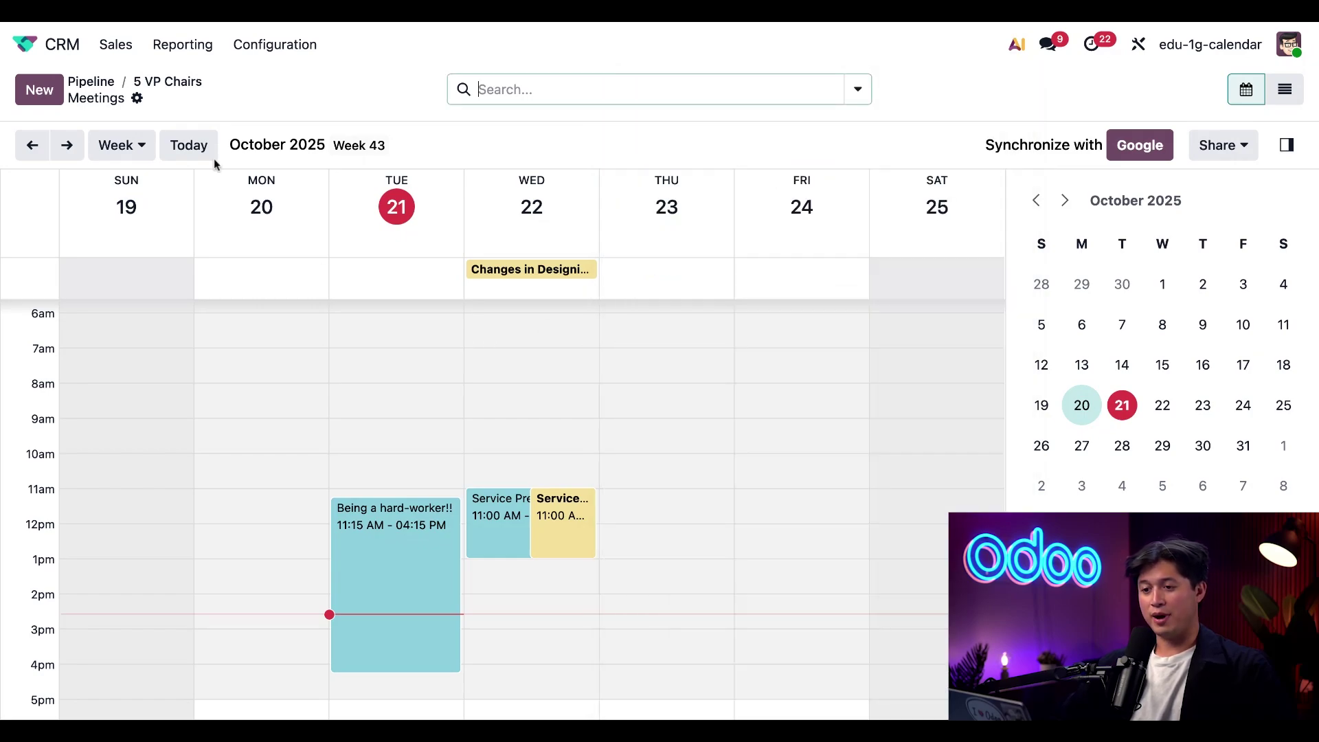
click(171, 88)
scroll(266, 371, down, 7)
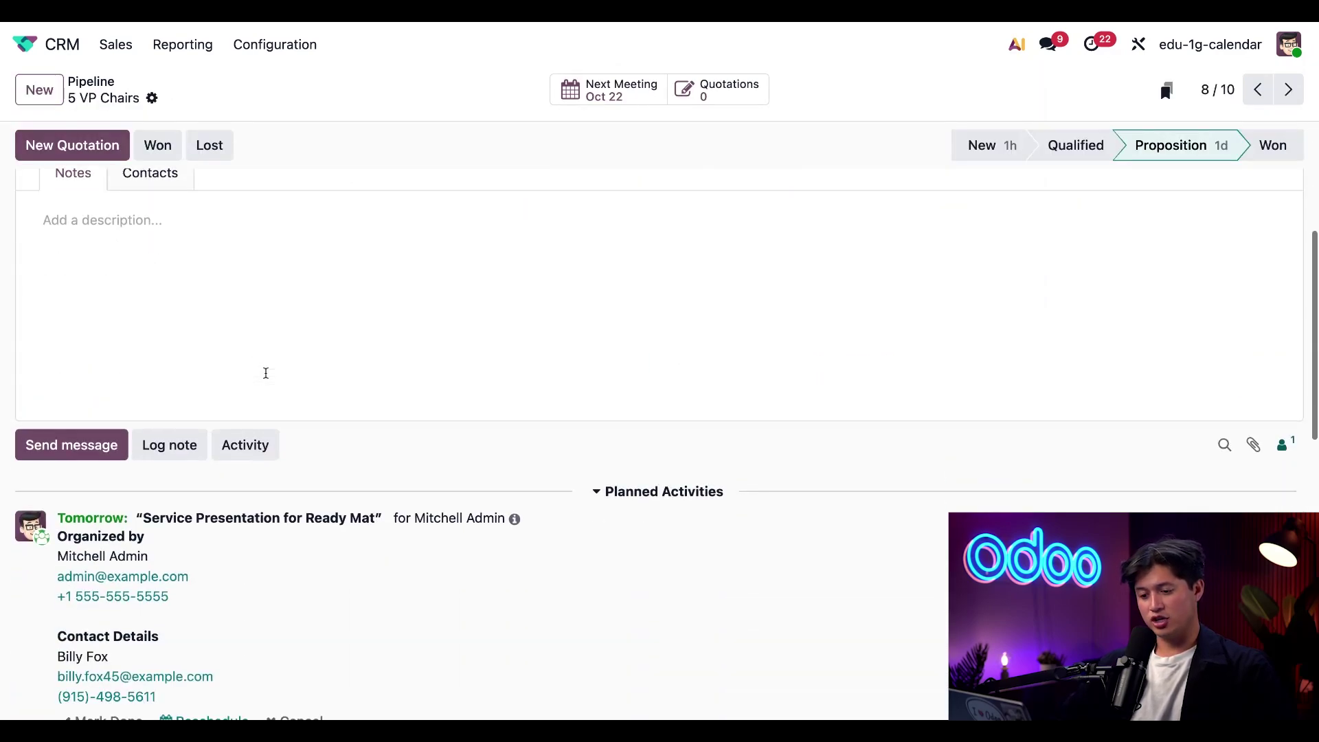